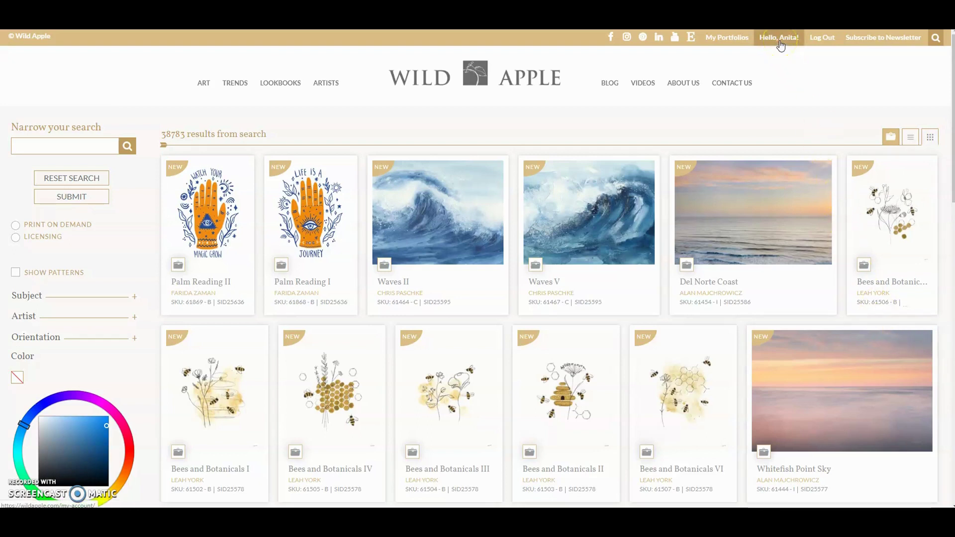
Step: Open the portfolio strip above the 38783 artwork results
left_click(891, 139)
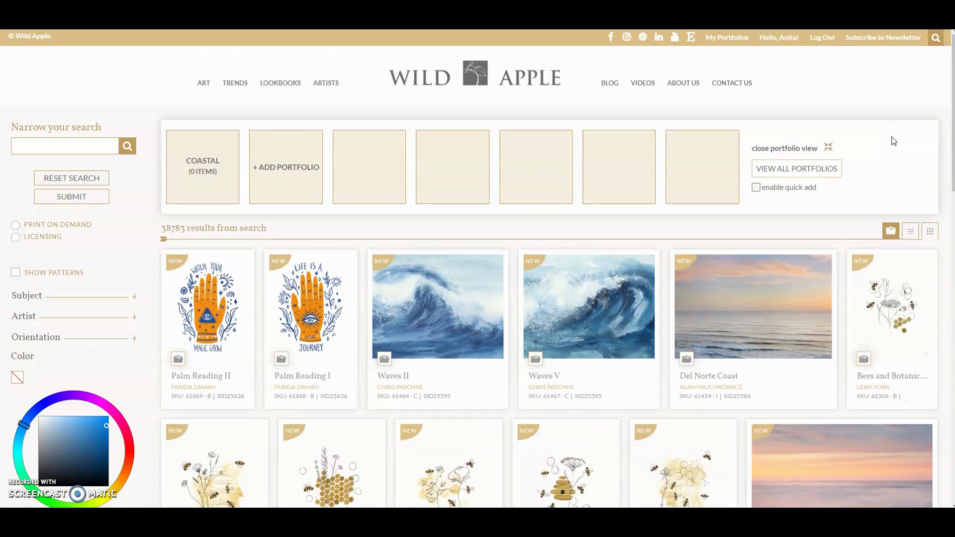
Step: Add a new portfolio named 'Botanicals' alongside Coastal
left_click(315, 166)
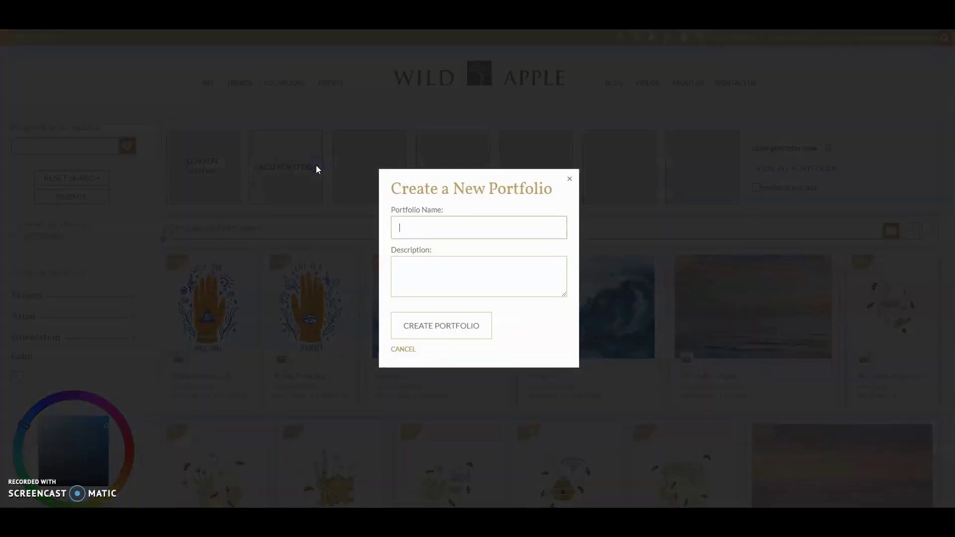
left_click(446, 230)
type("Botanicals")
left_click(441, 262)
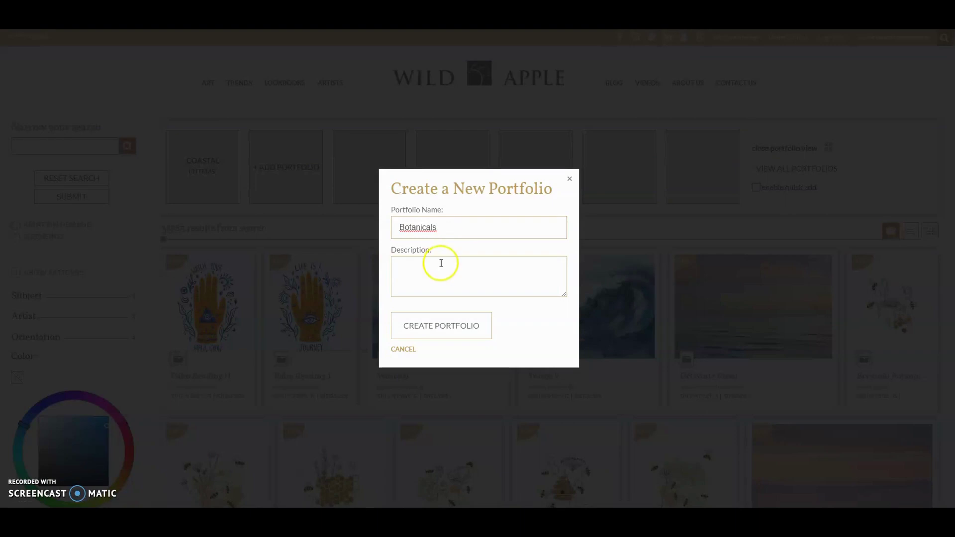
left_click(429, 325)
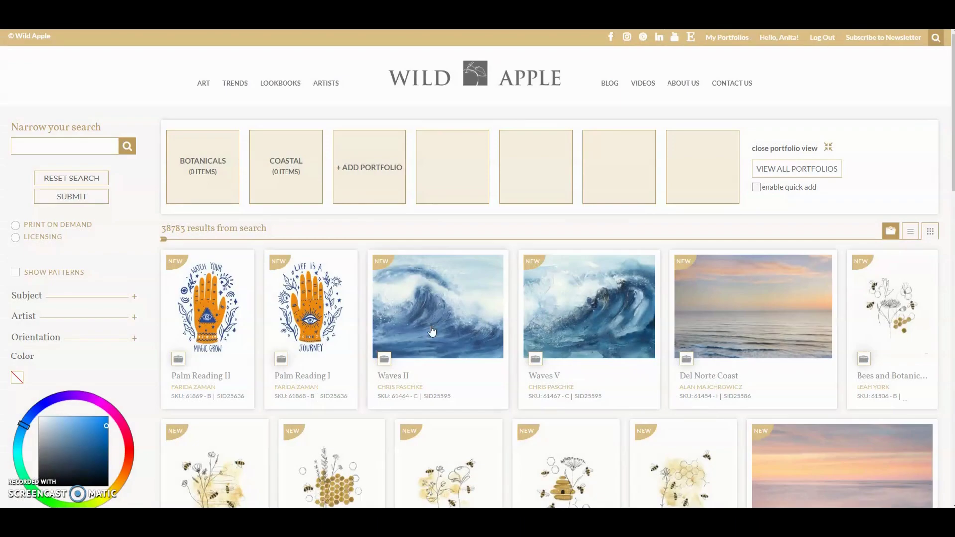
left_click(432, 331)
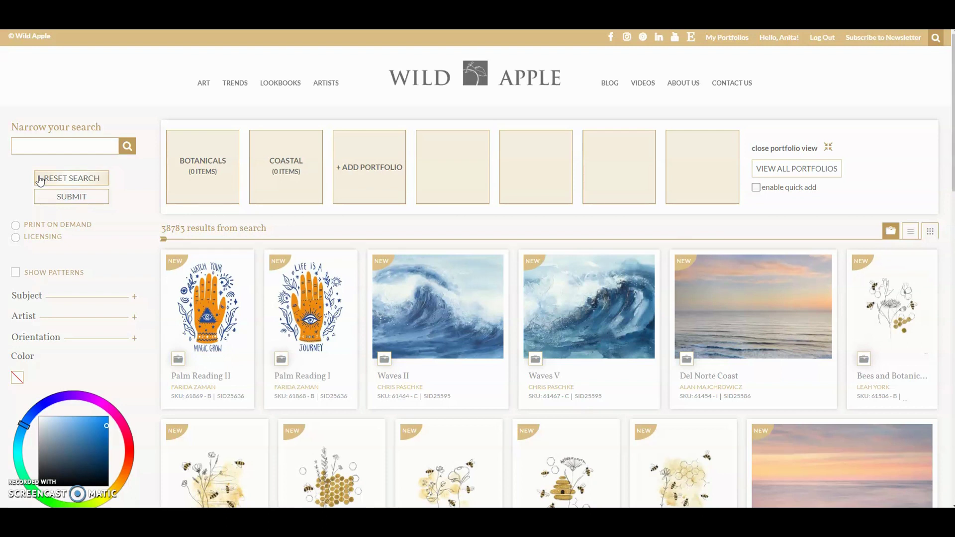
Step: Filter artworks to Botanical subject, a pale blue colour and Square orientation
left_click(46, 300)
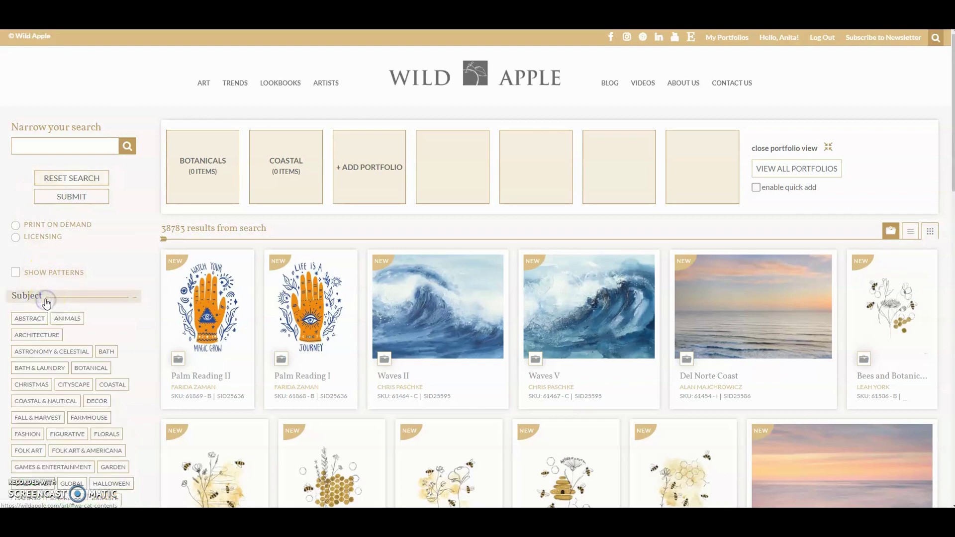
left_click(90, 368)
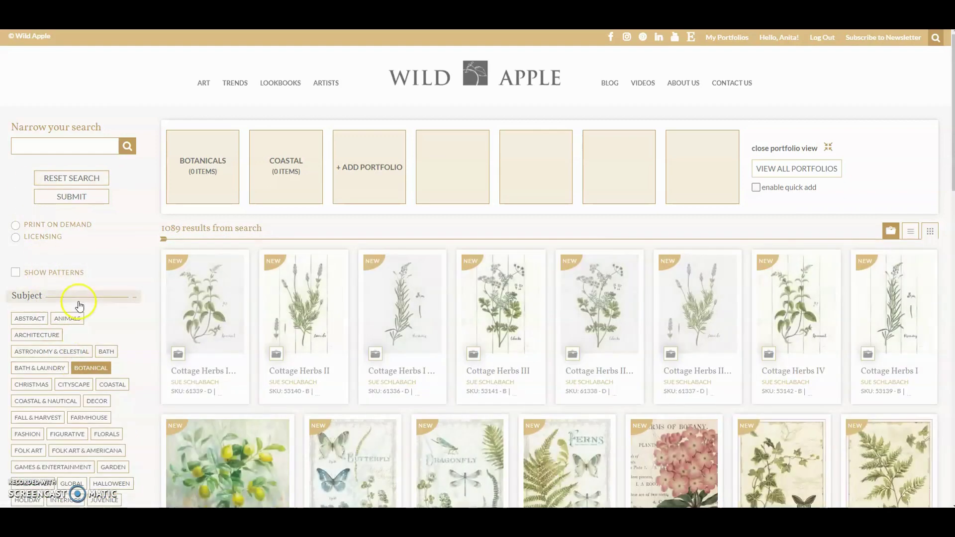
scroll(80, 305, "down", 15)
left_click(56, 283)
left_click_drag(57, 283, 54, 268)
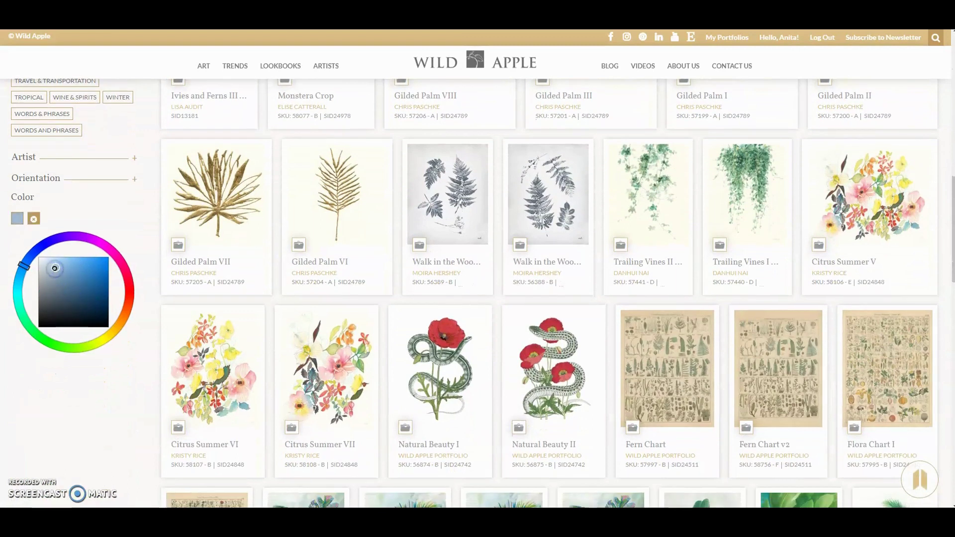
left_click(72, 180)
left_click(28, 202)
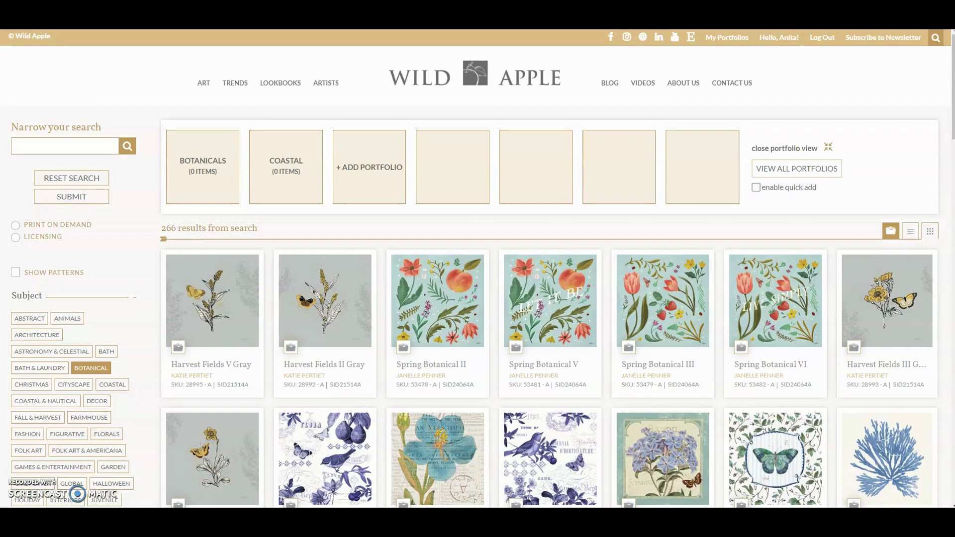
Step: Save Spring Botanical II and the next artwork to the Botanicals portfolio
left_click(402, 348)
left_click(440, 258)
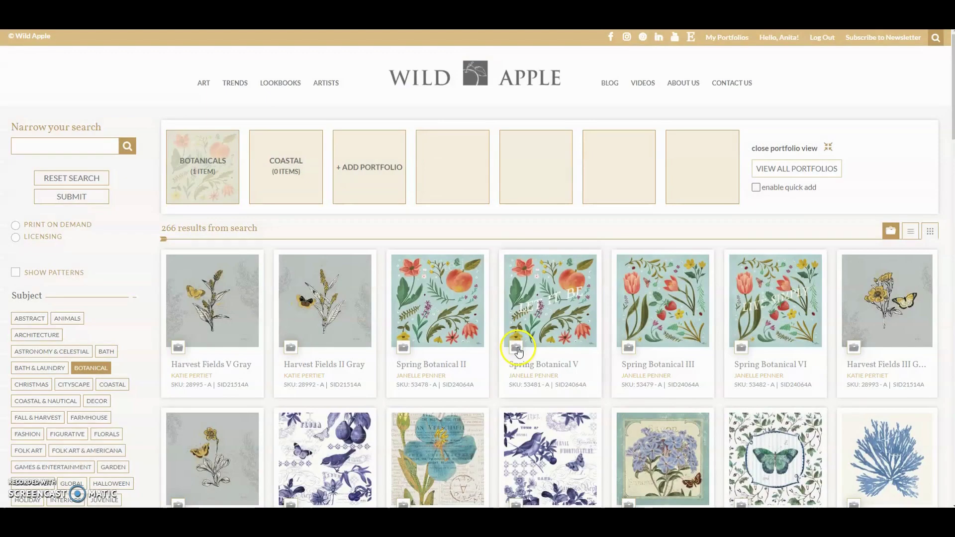
left_click(516, 347)
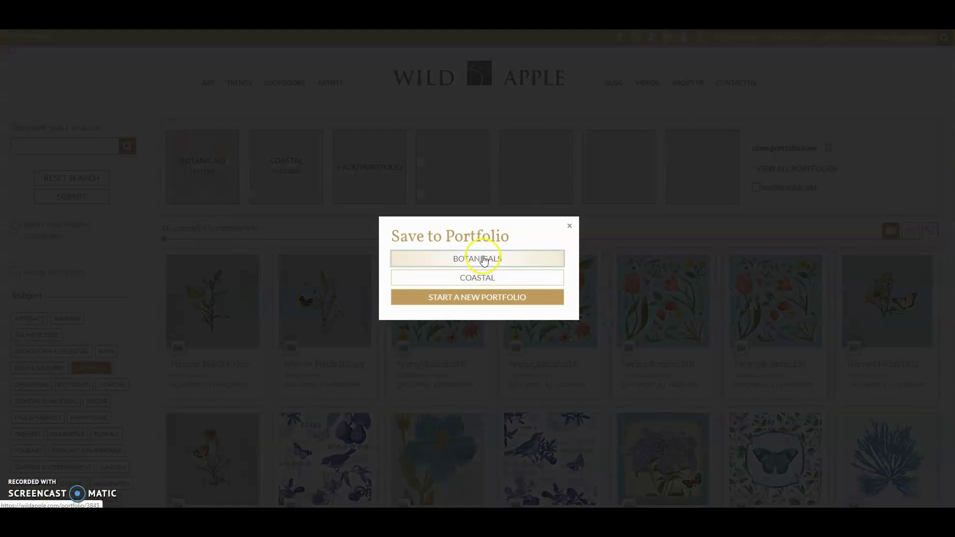
left_click(537, 280)
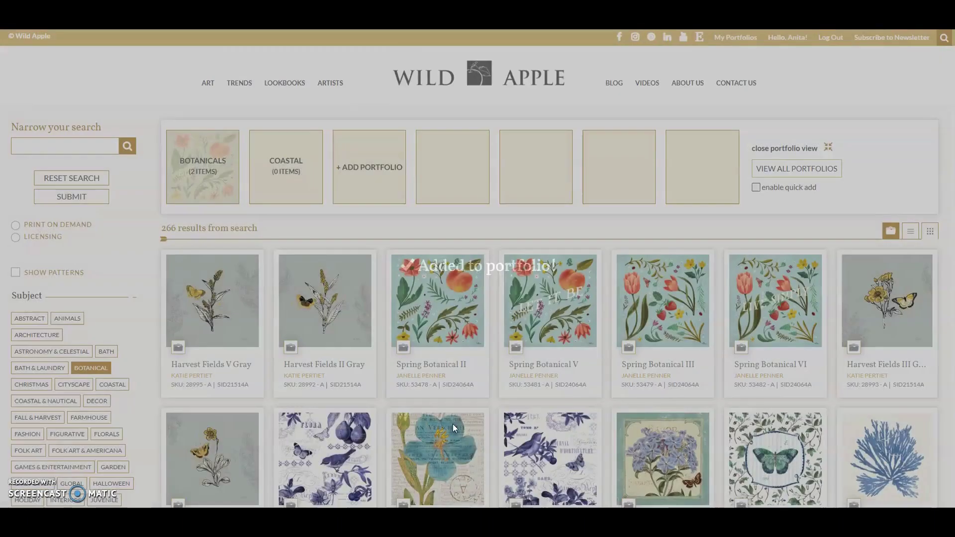
Step: Save Botanical Blue III and a bookshelf botanical print to Botanicals, making 4 items
scroll(413, 413, "down", 3)
left_click(292, 355)
left_click(454, 259)
scroll(605, 392, "down", 3)
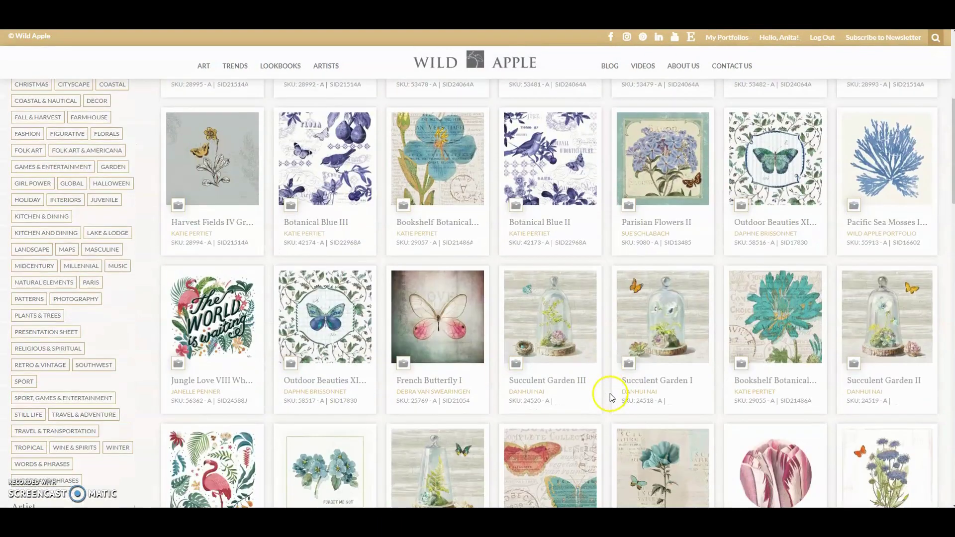
left_click(741, 365)
left_click(468, 261)
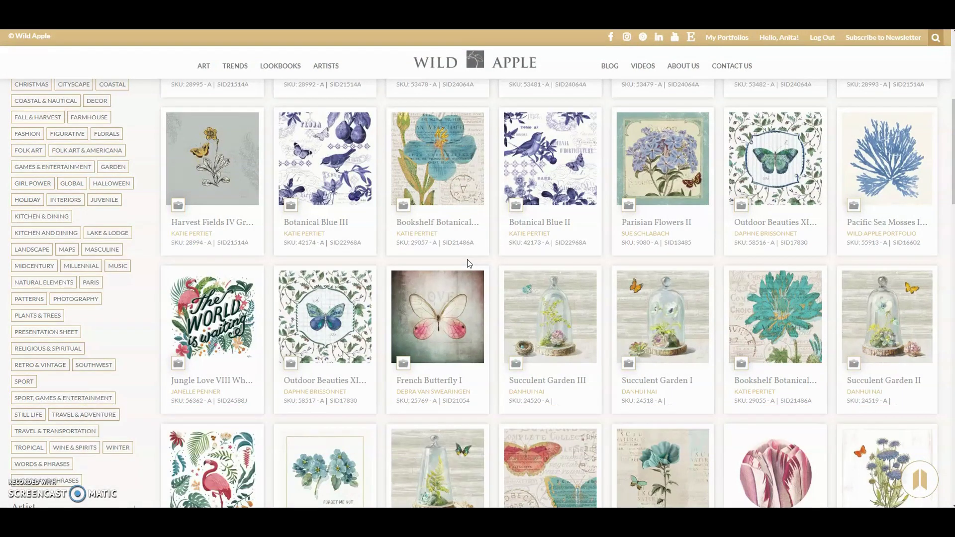
scroll(548, 289, "up", 2)
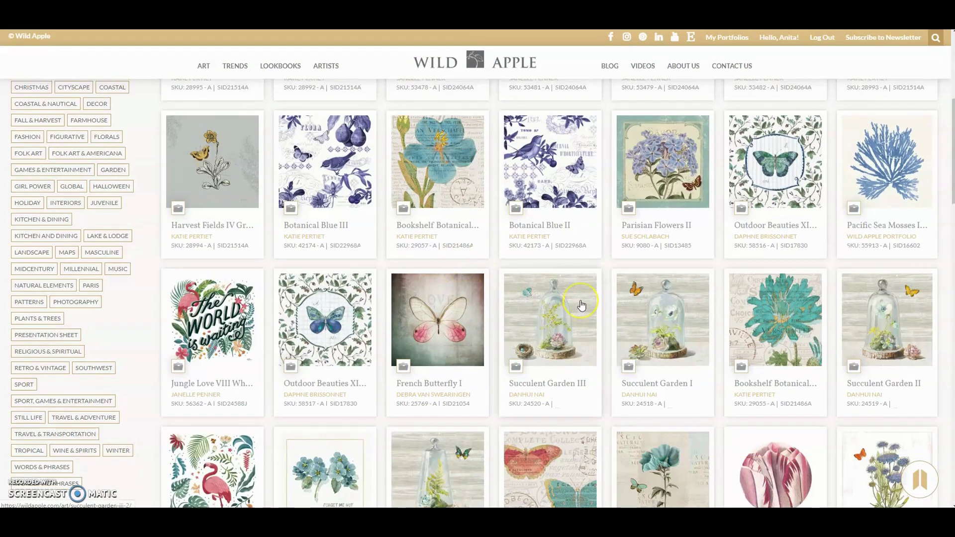
scroll(581, 304, "up", 3)
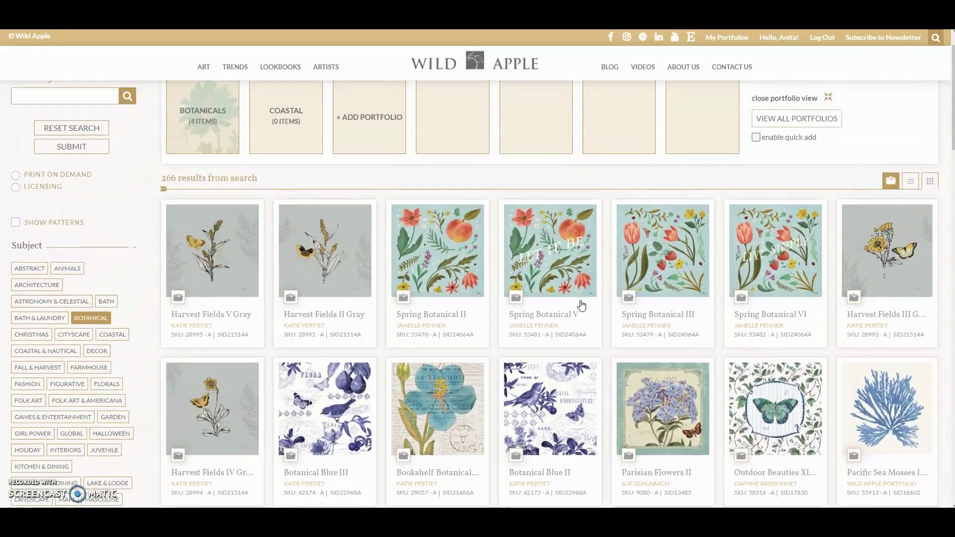
scroll(581, 304, "up", 1)
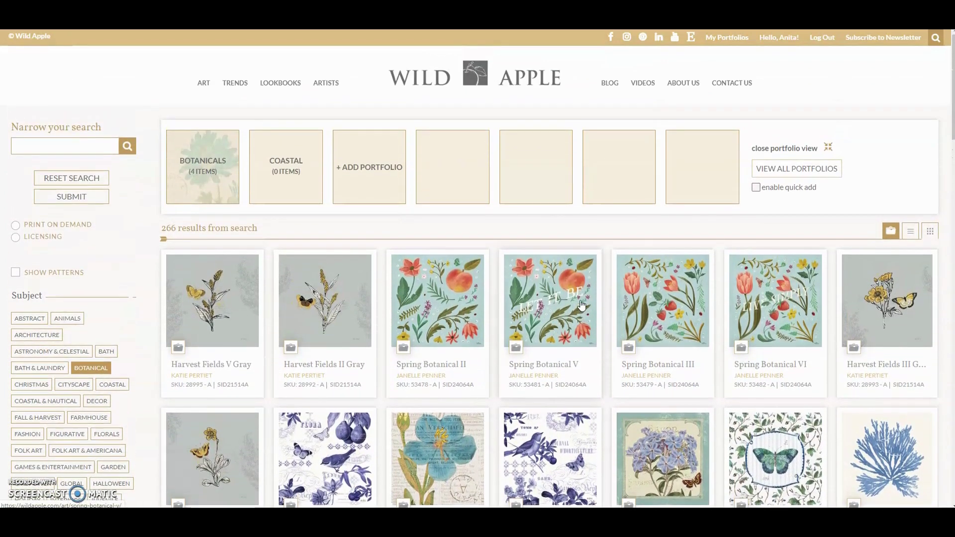
Step: Quick-add French Butterfly I, Tulips Circle and Jungle Love VI White to Botanicals
left_click(755, 189)
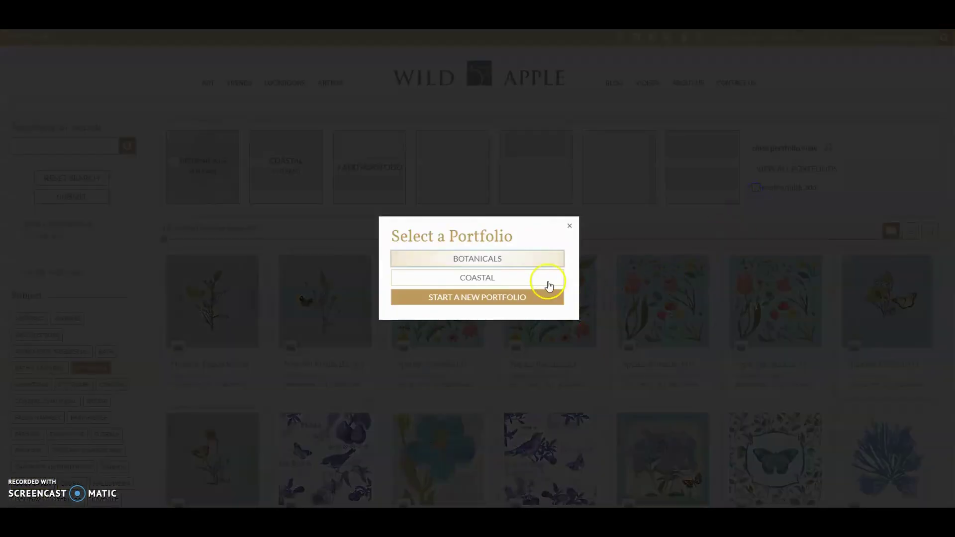
left_click(502, 267)
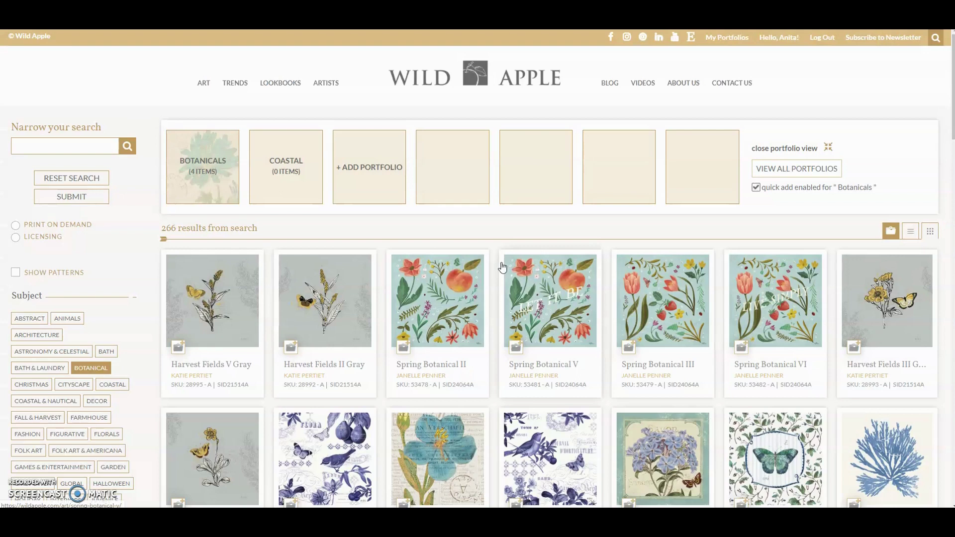
scroll(474, 336, "down", 6)
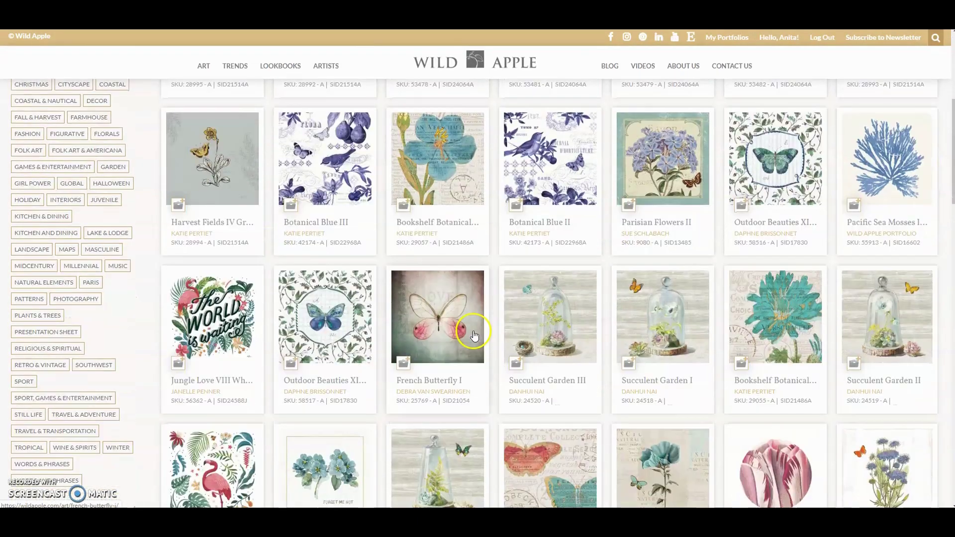
left_click(404, 362)
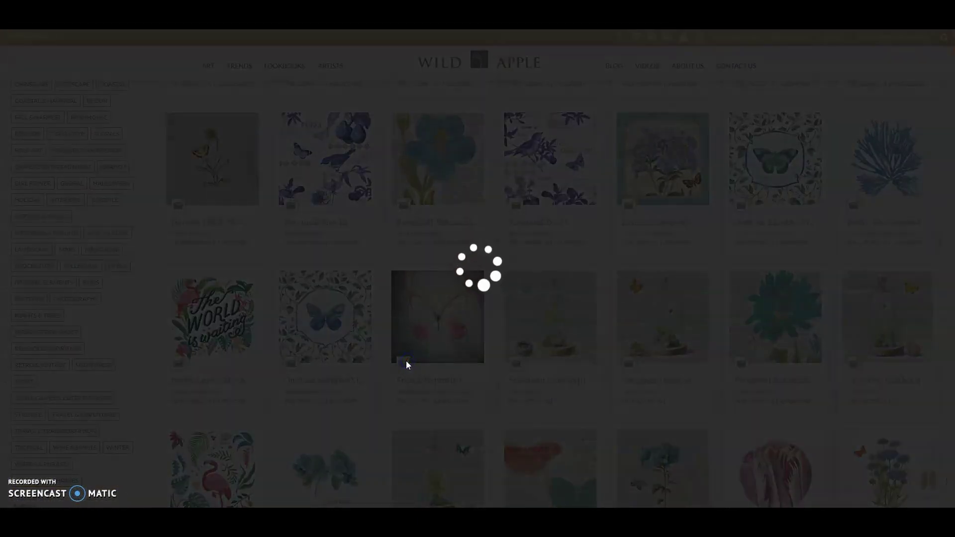
scroll(723, 411, "down", 3)
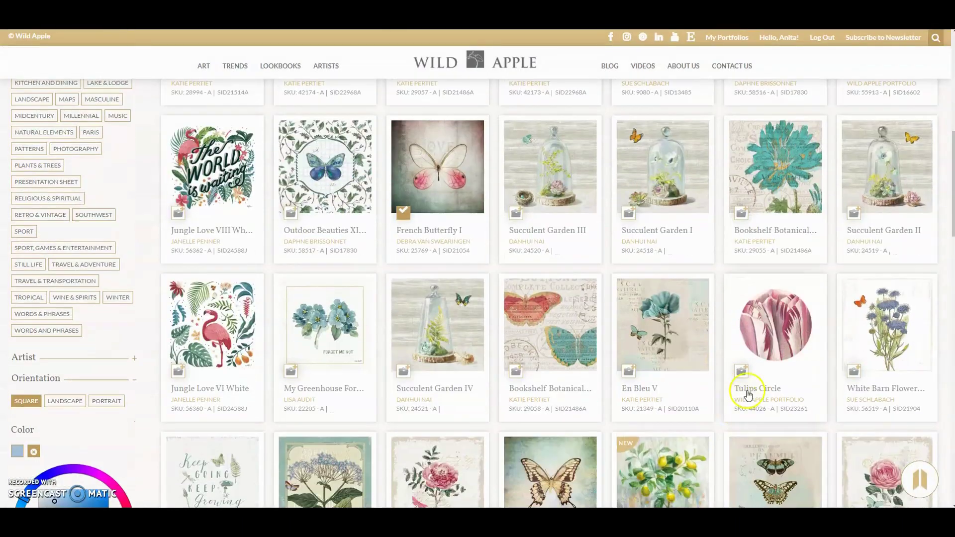
left_click(744, 369)
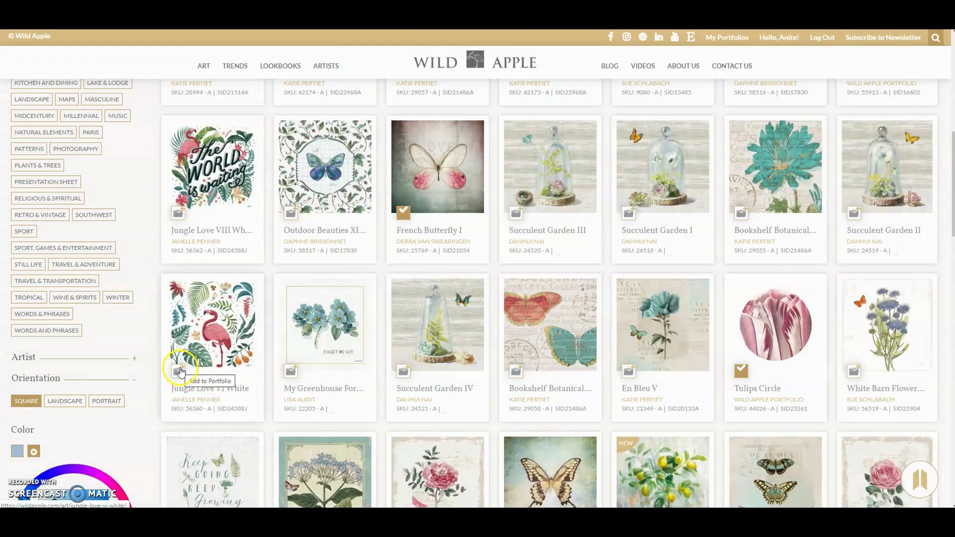
left_click(178, 371)
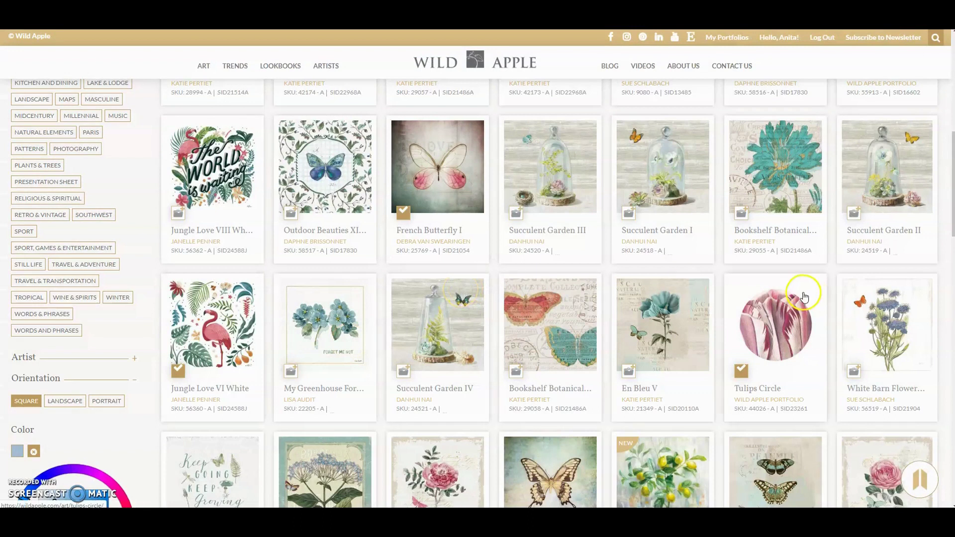
scroll(625, 204, "up", 6)
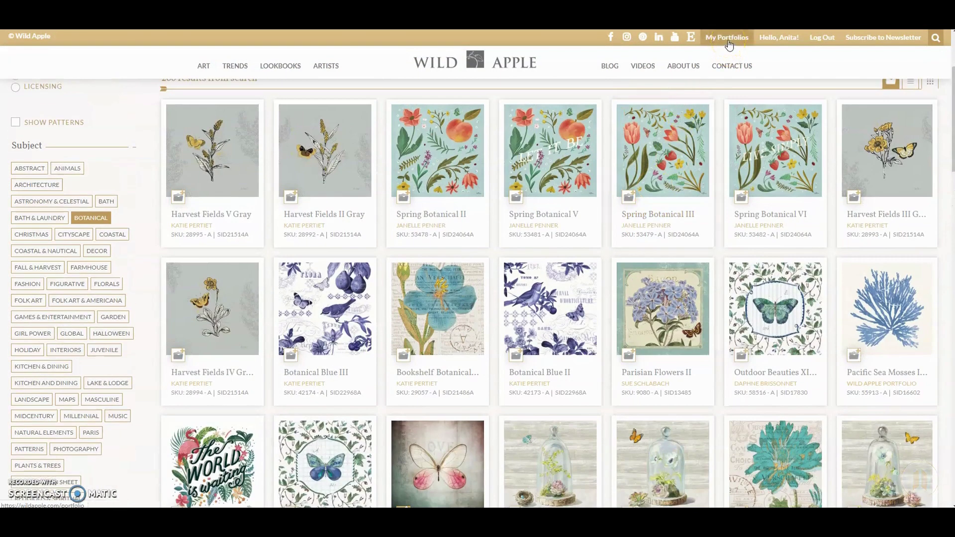
Step: In the Botanicals portfolio, move French Butterfly I down and Botanical Blue III after Tulips Circle
left_click(728, 42)
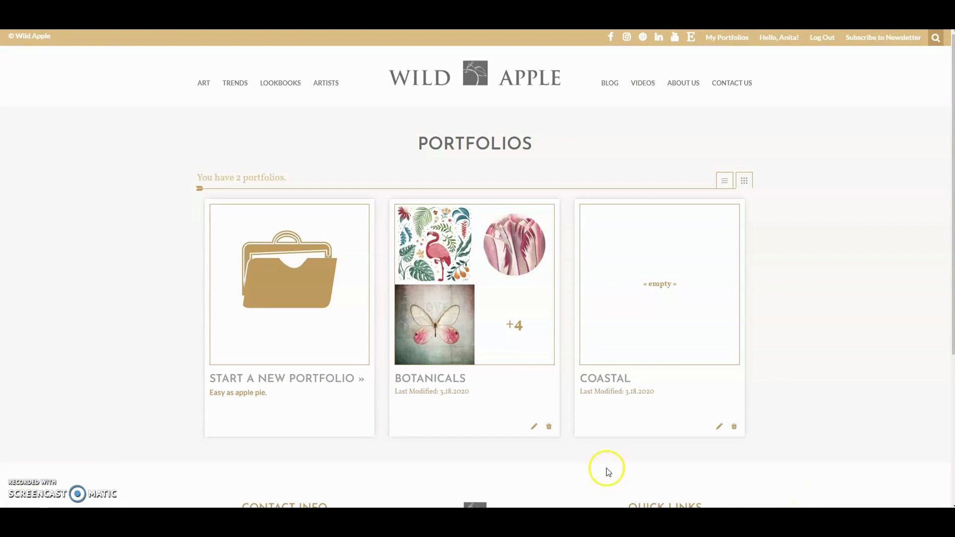
left_click(463, 276)
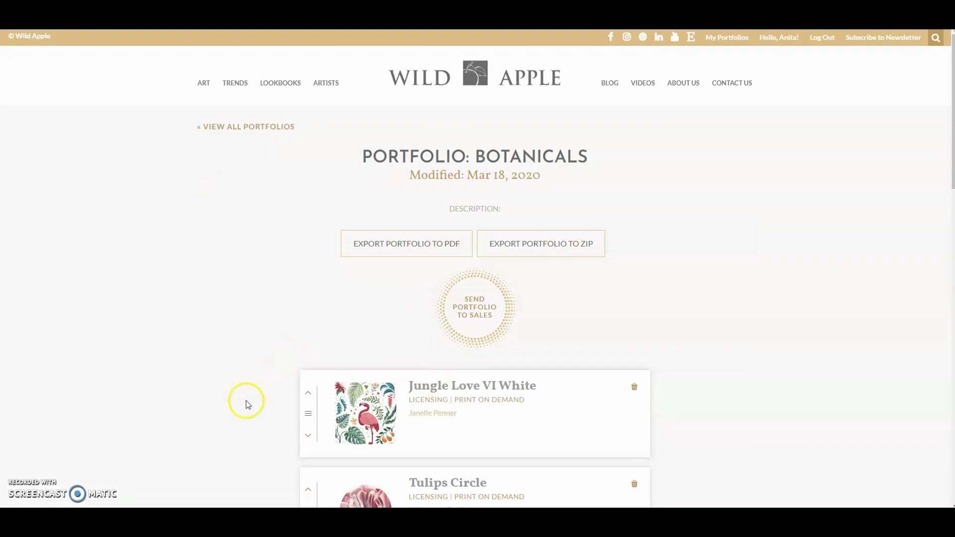
scroll(416, 345, "down", 4)
scroll(398, 318, "down", 3)
left_click_drag(312, 263, 311, 347)
left_click_drag(309, 447, 315, 244)
Step: Remove Spring Botanical II from the Botanicals portfolio
scroll(330, 358, "down", 7)
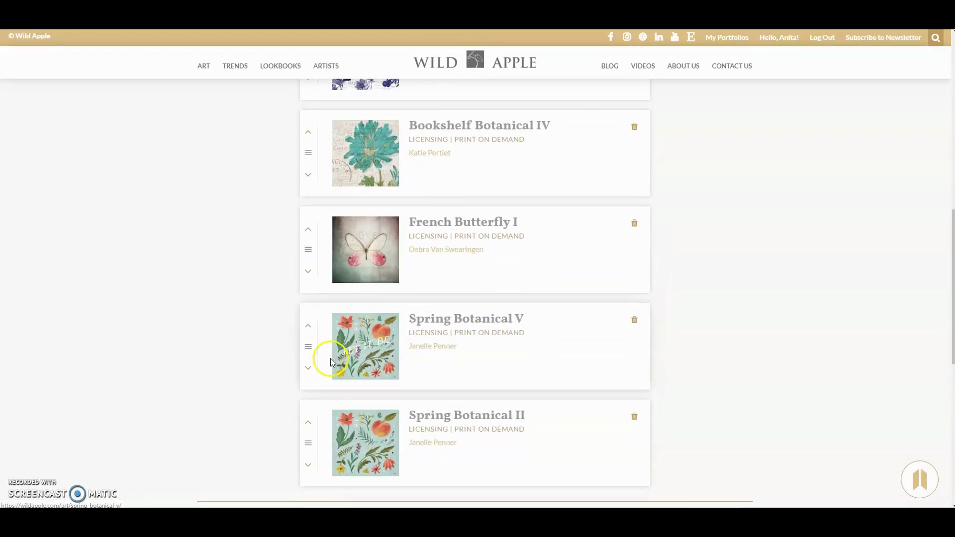
left_click(633, 268)
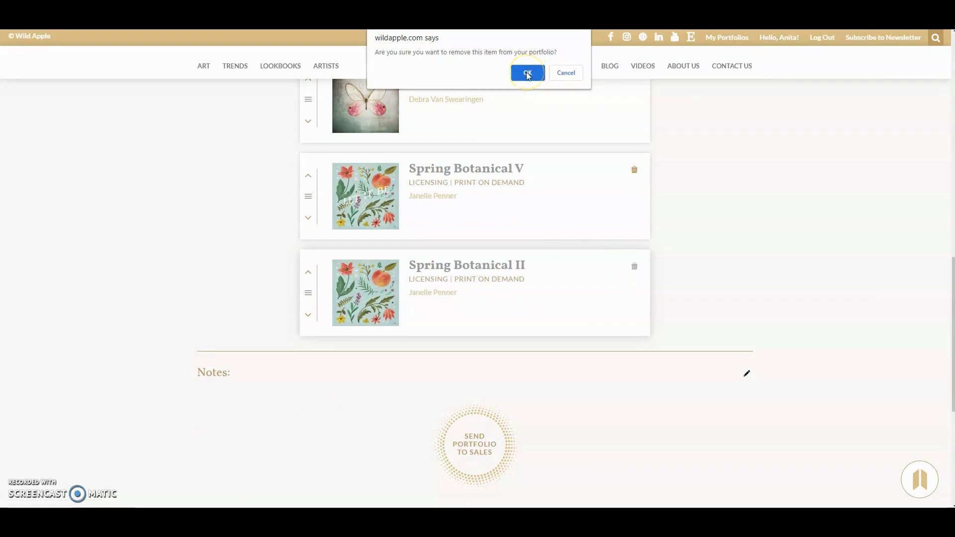
left_click(528, 73)
scroll(467, 199, "up", 4)
scroll(467, 202, "up", 9)
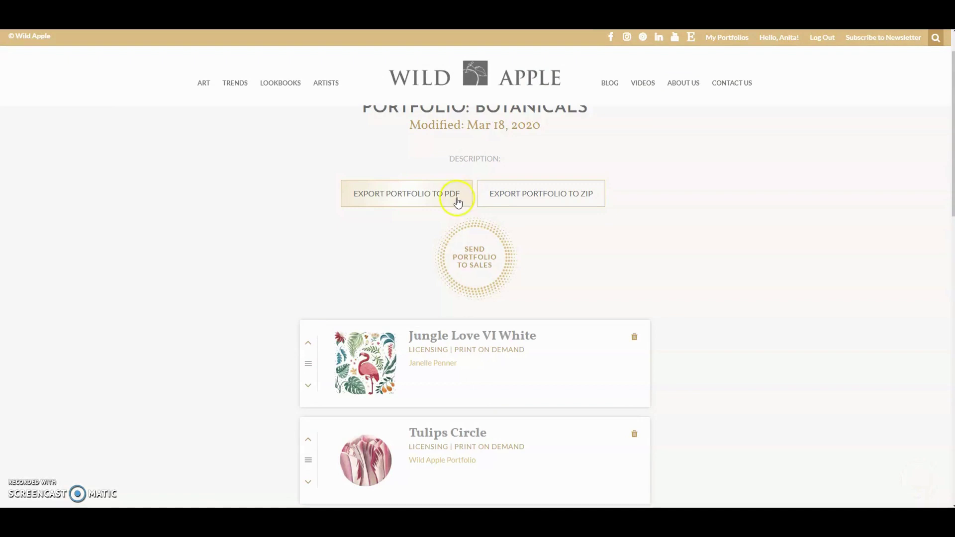
Step: Export Botanicals to PDF and review the 3-page downloaded file
left_click(444, 201)
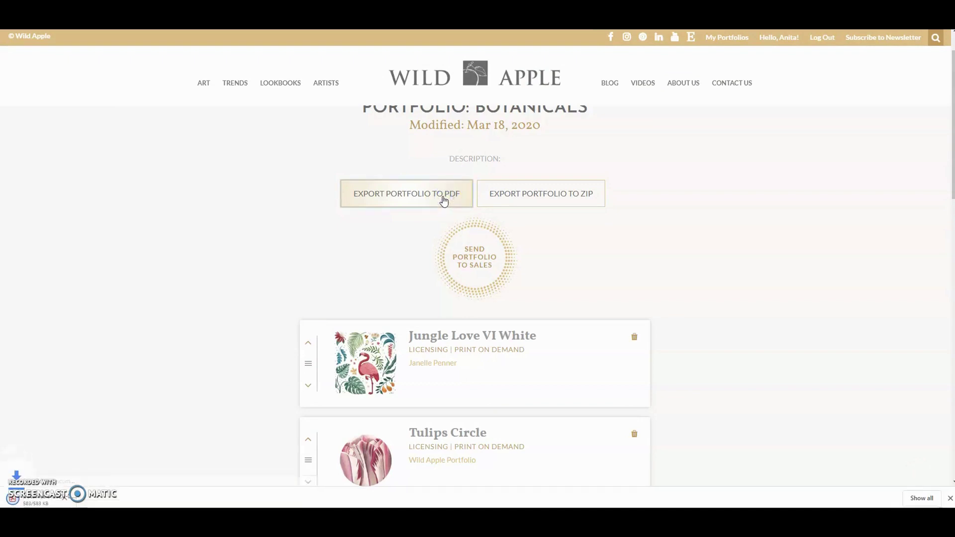
left_click(82, 500)
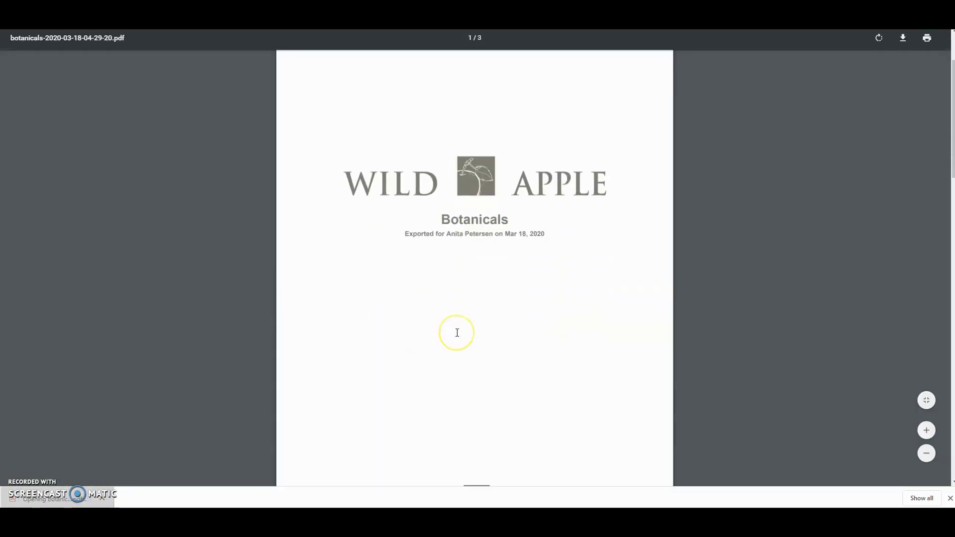
scroll(457, 333, "down", 7)
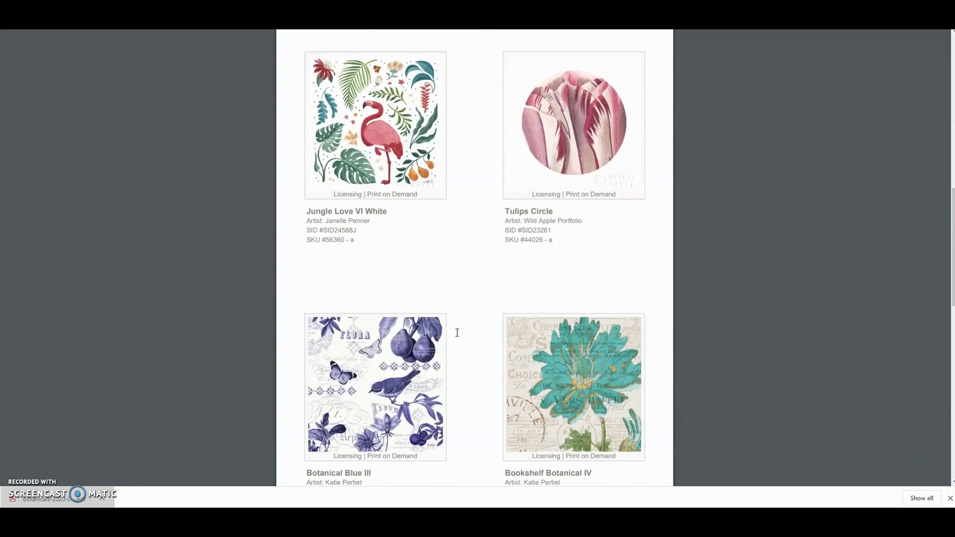
scroll(457, 333, "down", 9)
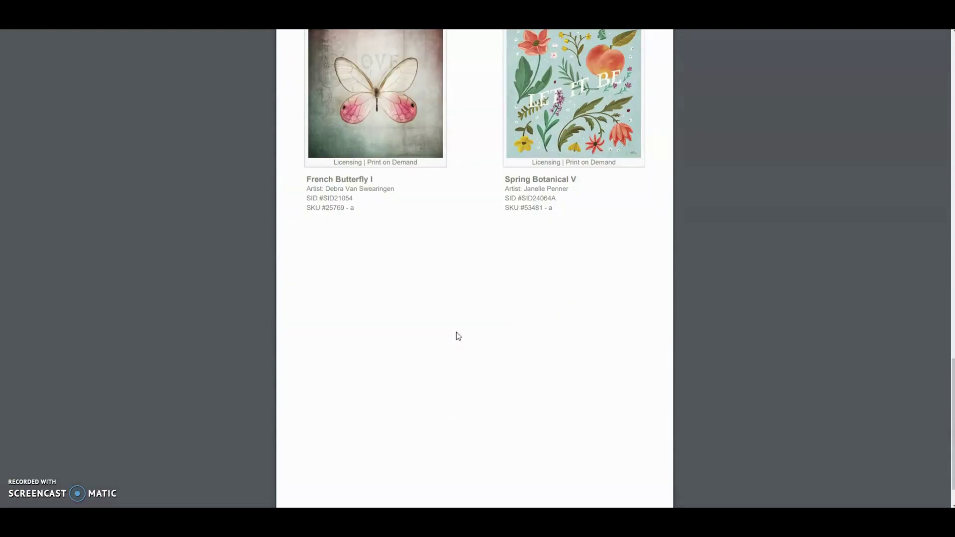
left_click(199, 28)
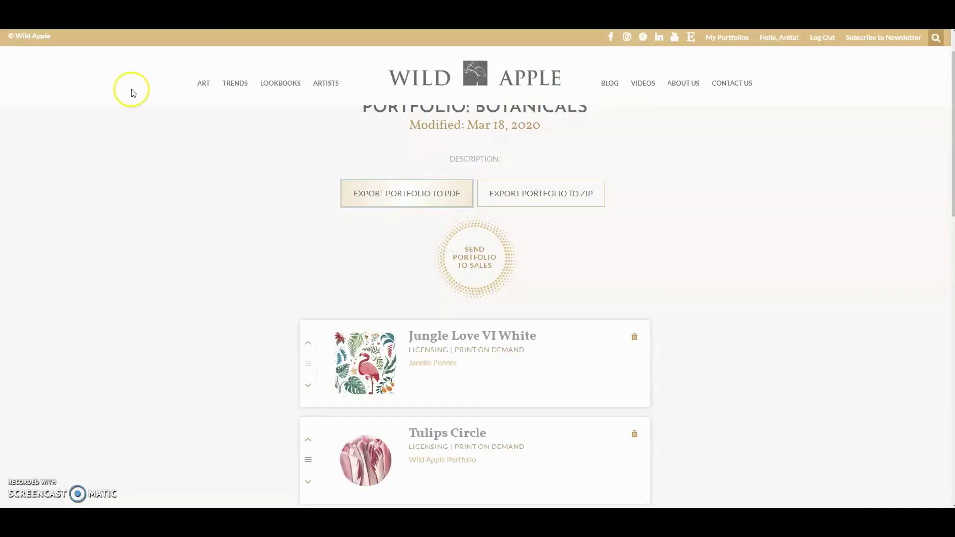
Step: Export Botanicals as a ZIP archive and start a Send Portfolio to Sales request
left_click(533, 202)
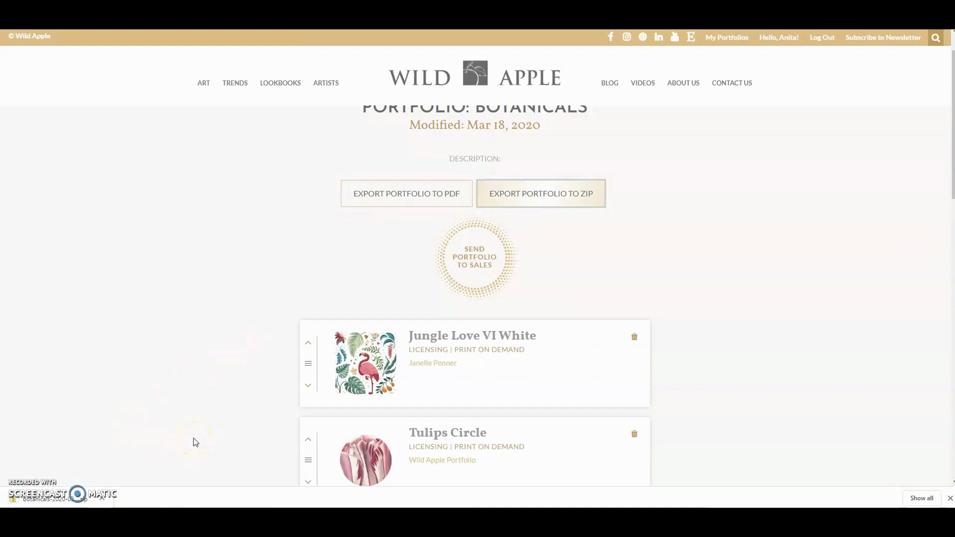
left_click(487, 259)
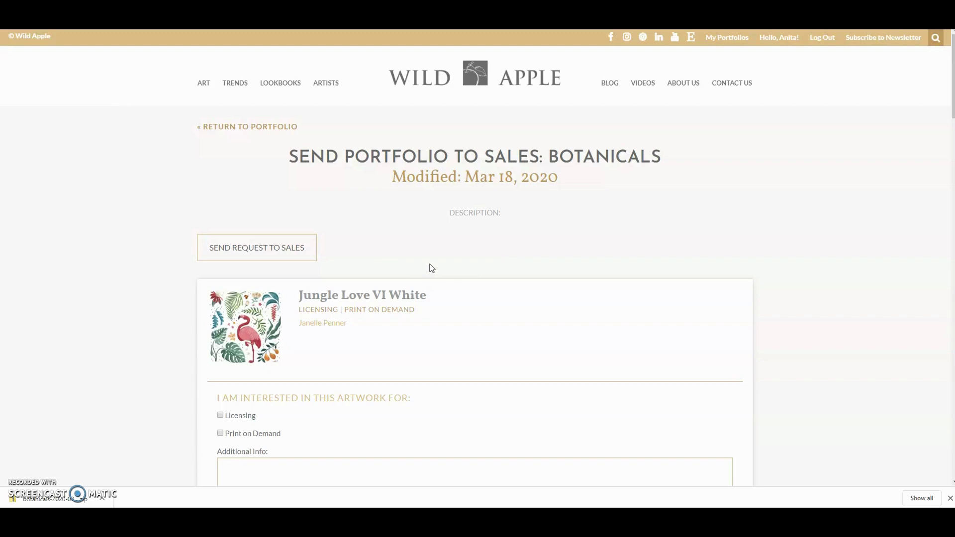
Step: Request 6 Print on Demand 14" x 14" Fine Art Paper prints of Jungle Love VI White
scroll(191, 315, "down", 3)
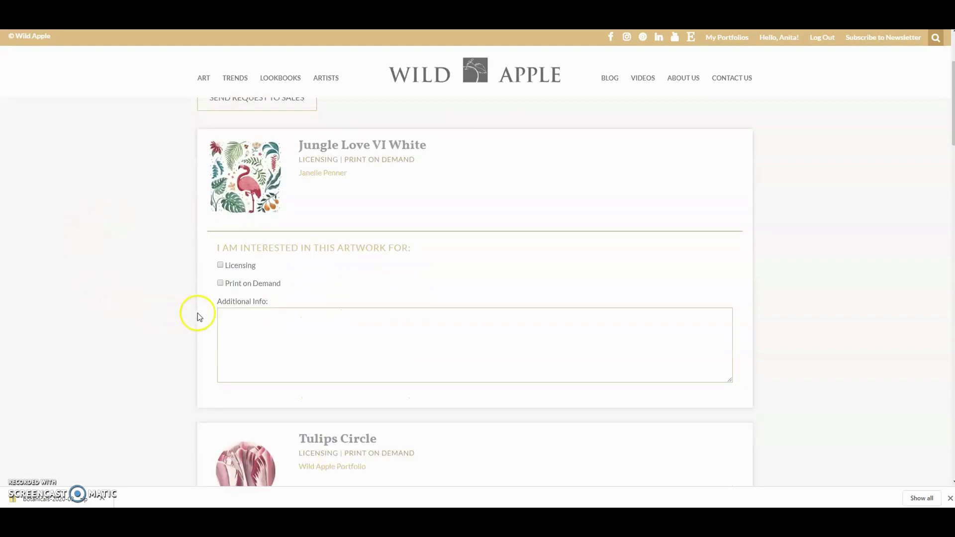
left_click(221, 285)
left_click(238, 341)
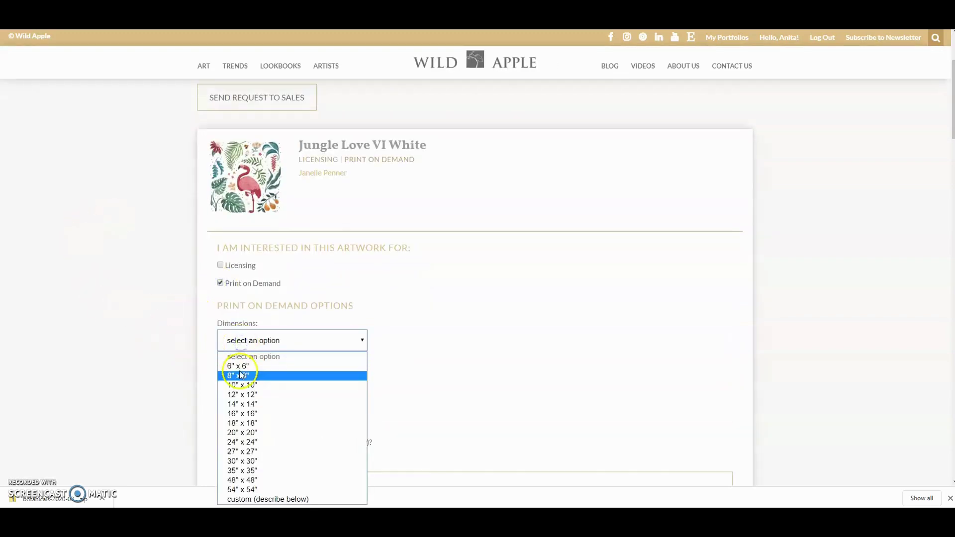
left_click(241, 404)
left_click(259, 380)
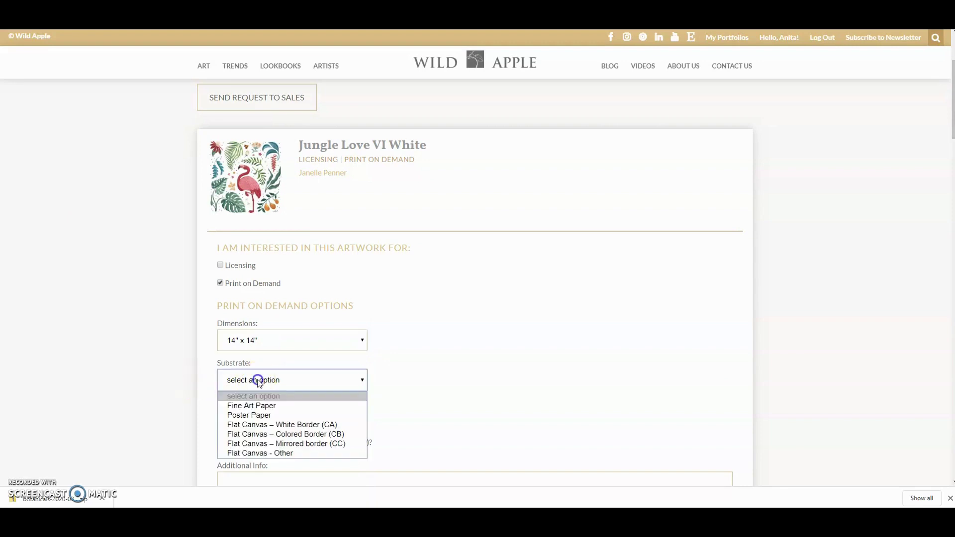
left_click(258, 406)
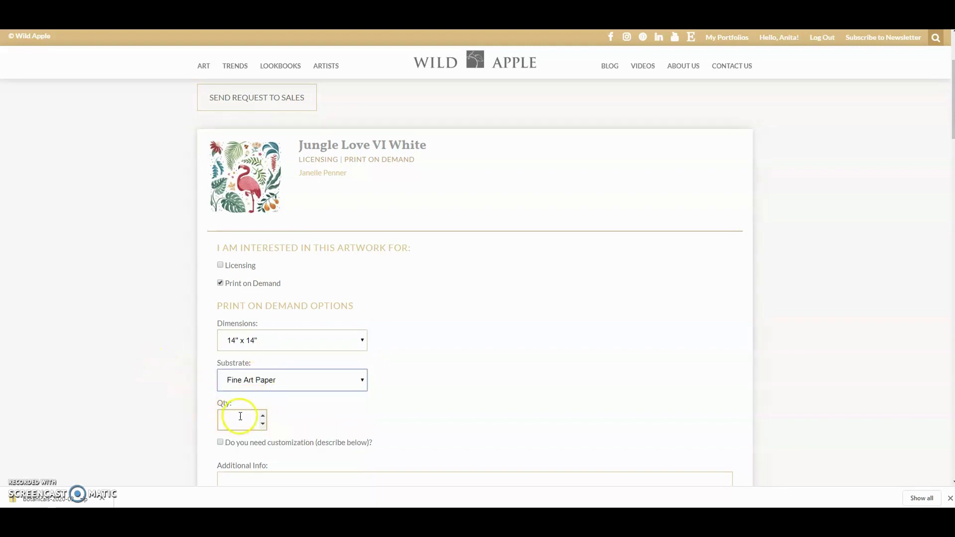
left_click(262, 414)
left_click(262, 415)
left_click(262, 415)
left_click(262, 415)
left_click(262, 415)
left_click(262, 414)
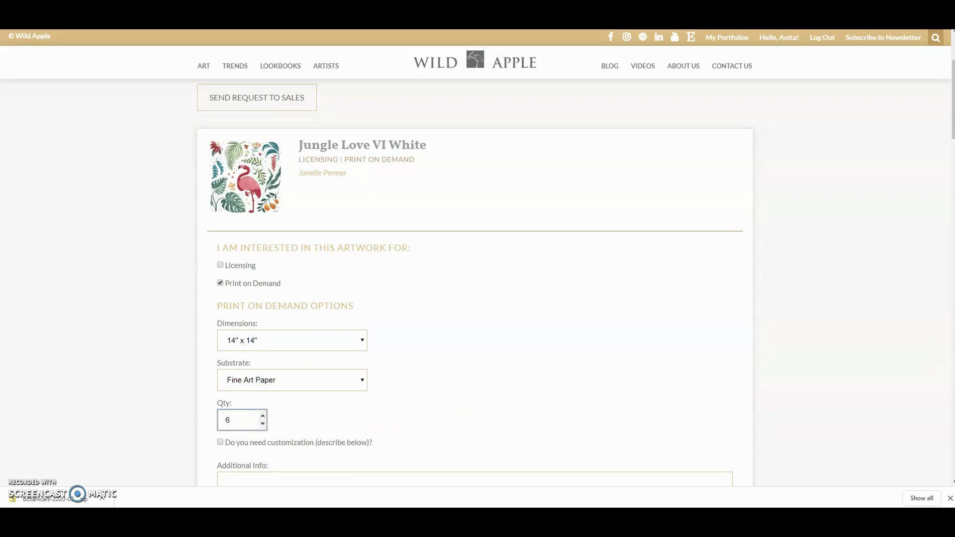
Step: Submit the request to sales and return to My Portfolios
scroll(869, 475, "up", 3)
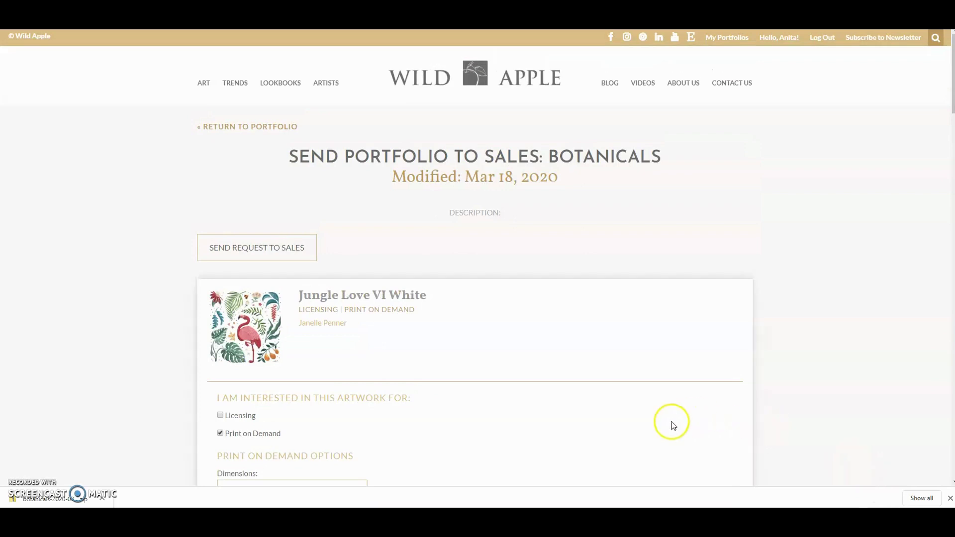
left_click(285, 253)
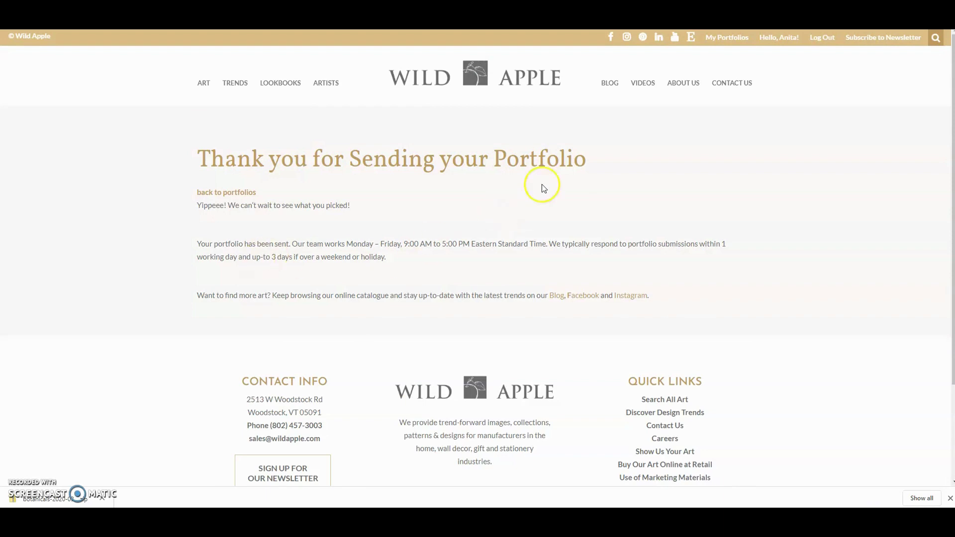
left_click(715, 40)
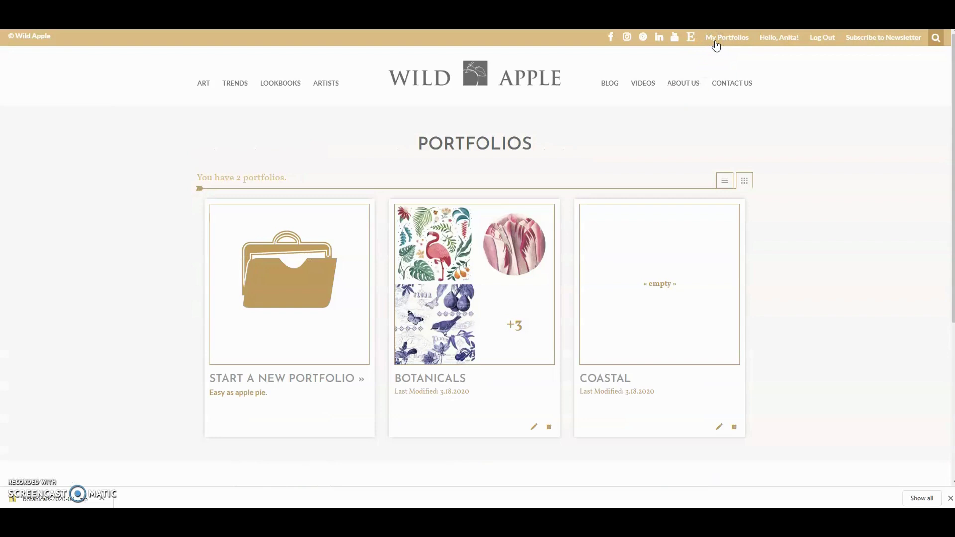